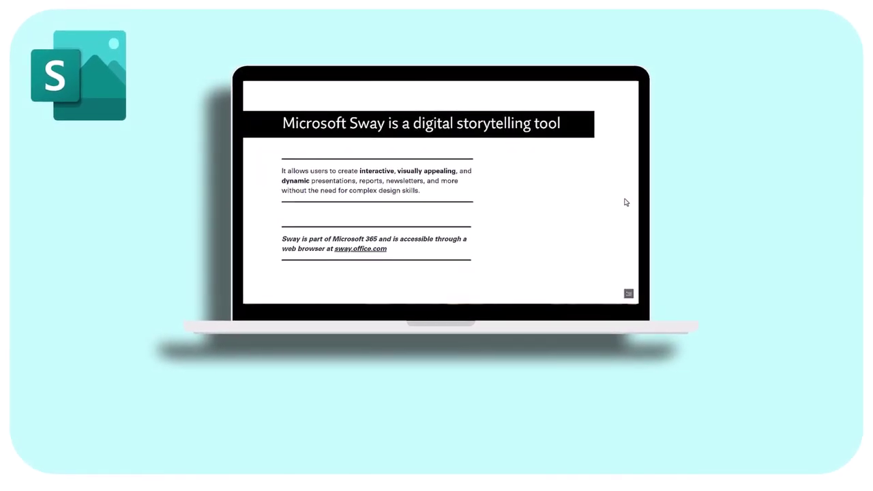
Scroll through the Sway start page to review the new-Sway templates and recent Sways.
scroll(622, 201, down, 5)
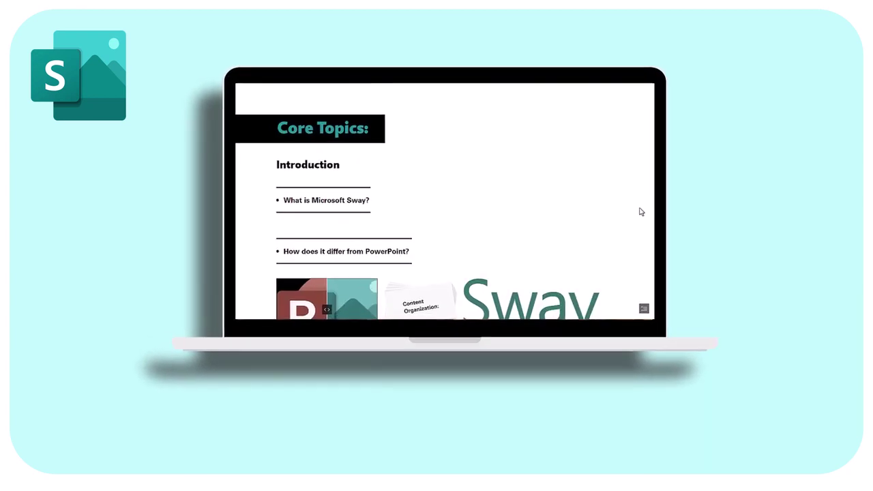
scroll(641, 212, down, 3)
scroll(477, 191, up, 2)
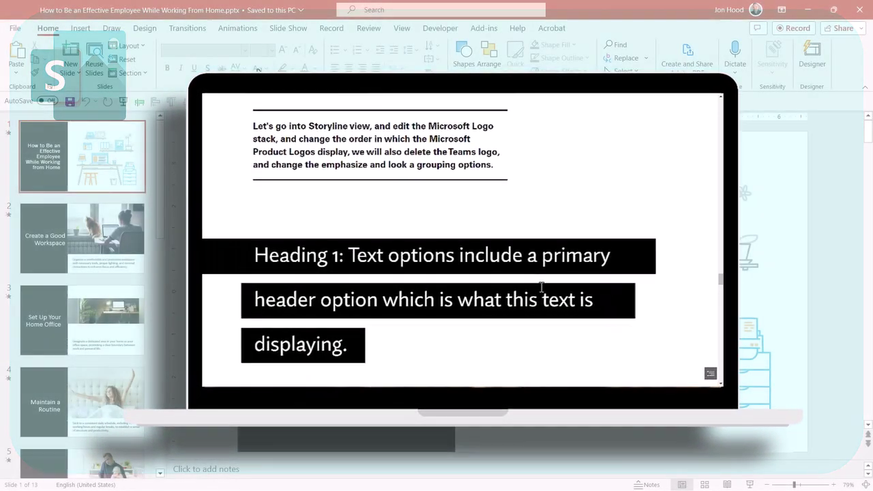
scroll(540, 286, down, 2)
scroll(613, 276, down, 2)
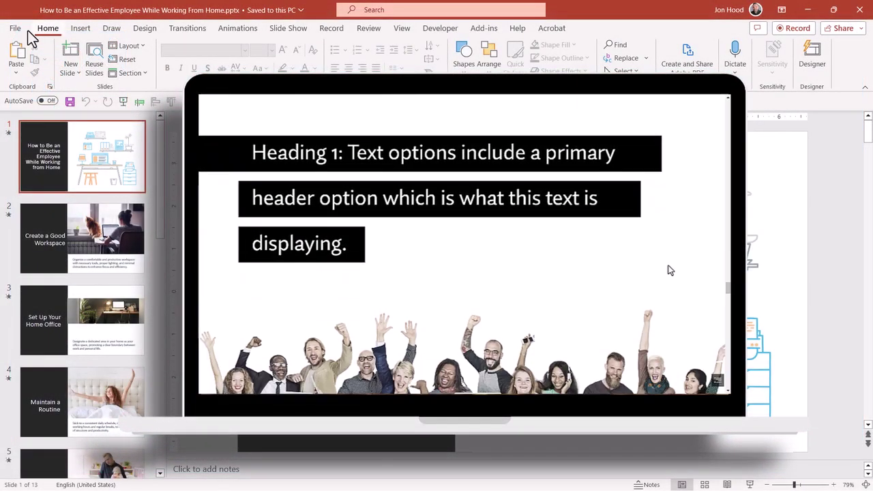
scroll(672, 269, down, 2)
scroll(701, 269, down, 3)
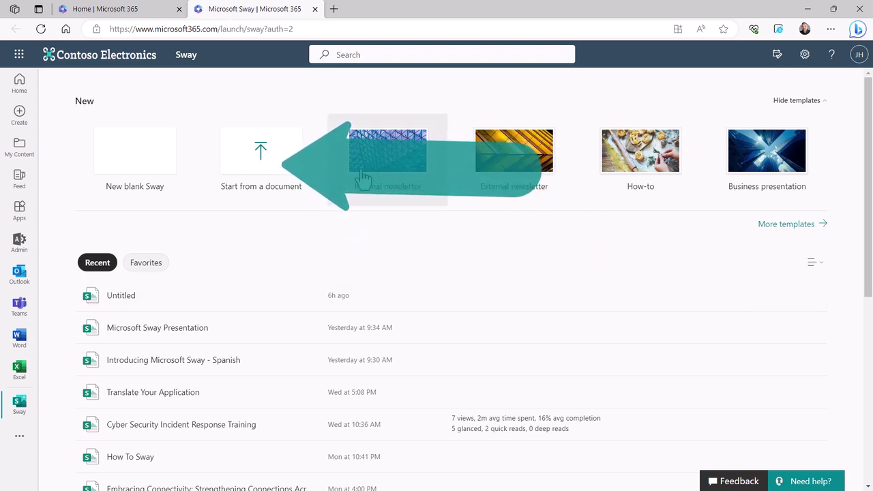
Start a new Sway from the How to Be an Effective Employee PowerPoint file.
click(274, 168)
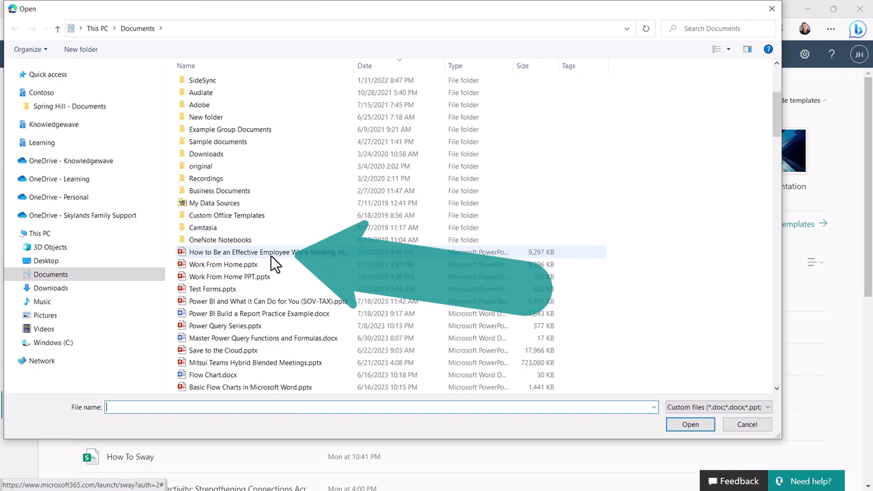
click(271, 256)
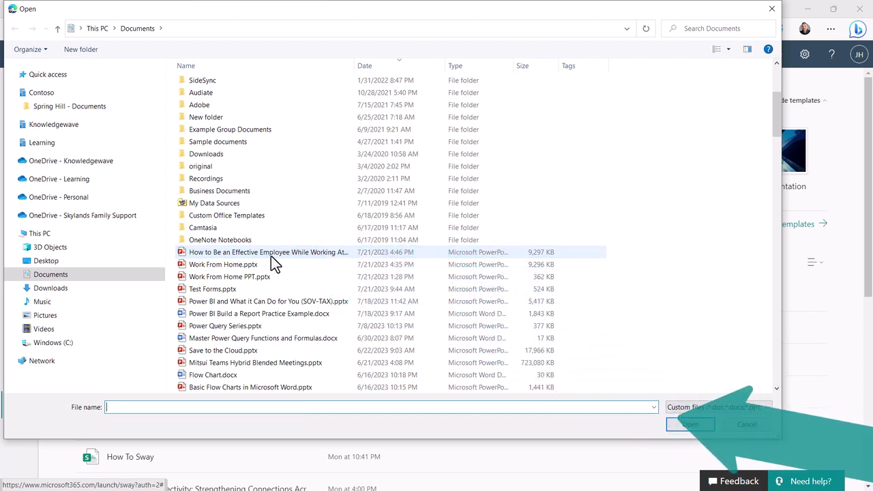
double_click(271, 253)
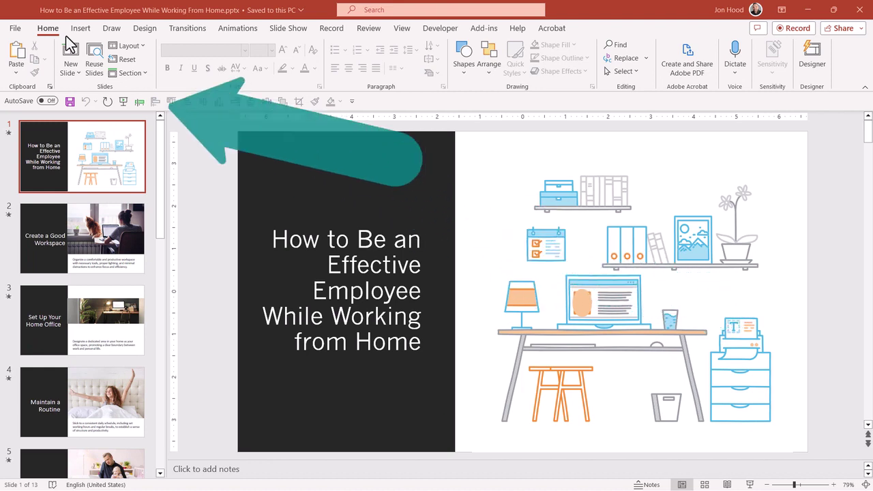
Set PowerPoint's Advanced default image resolution to 150 ppi.
click(15, 28)
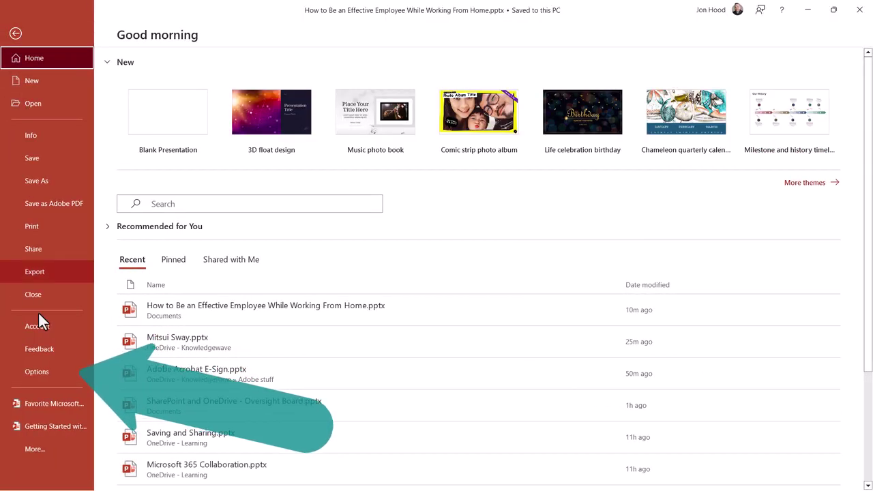
click(57, 370)
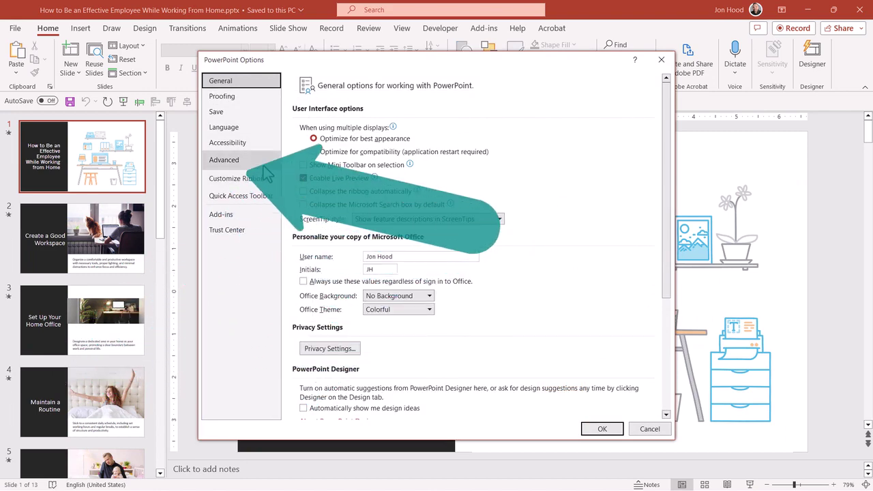
click(225, 159)
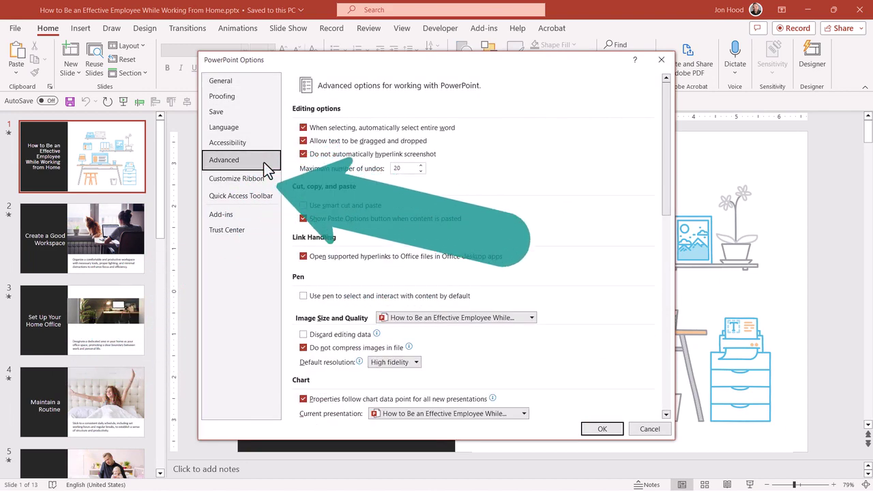
click(416, 362)
click(412, 406)
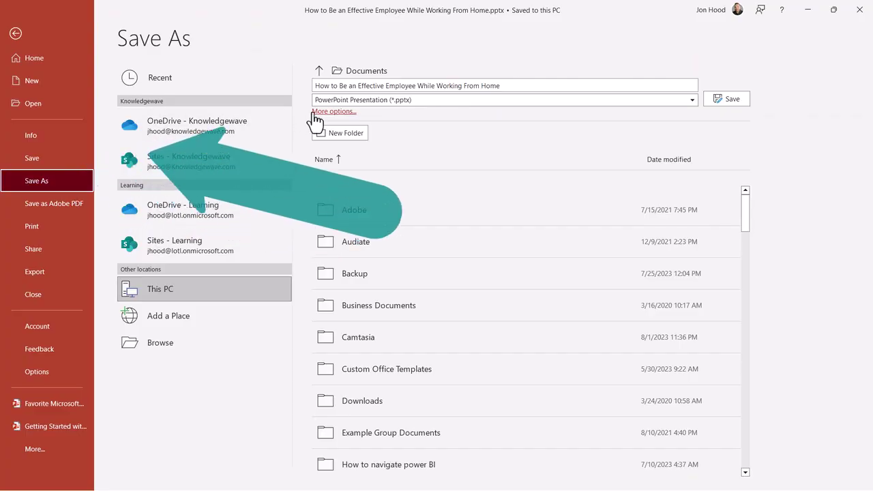
Compress all pictures to Web (150 ppi) and save the presentation copy.
click(319, 112)
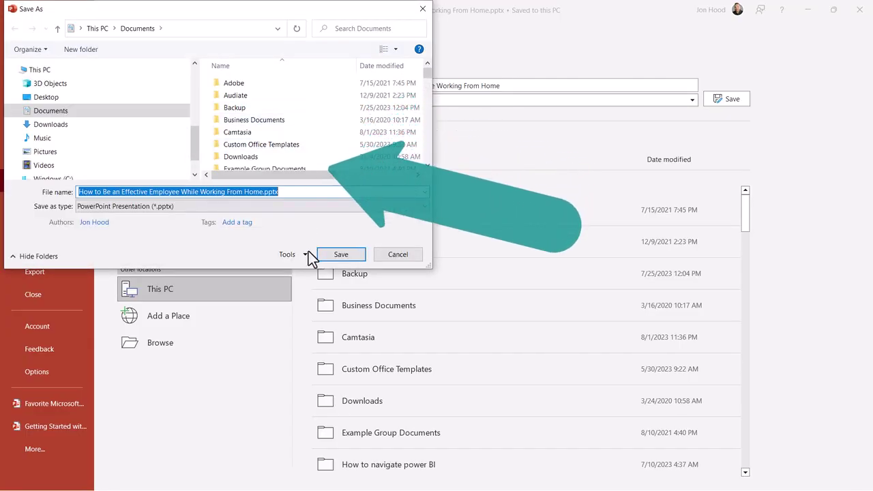
click(303, 254)
click(327, 302)
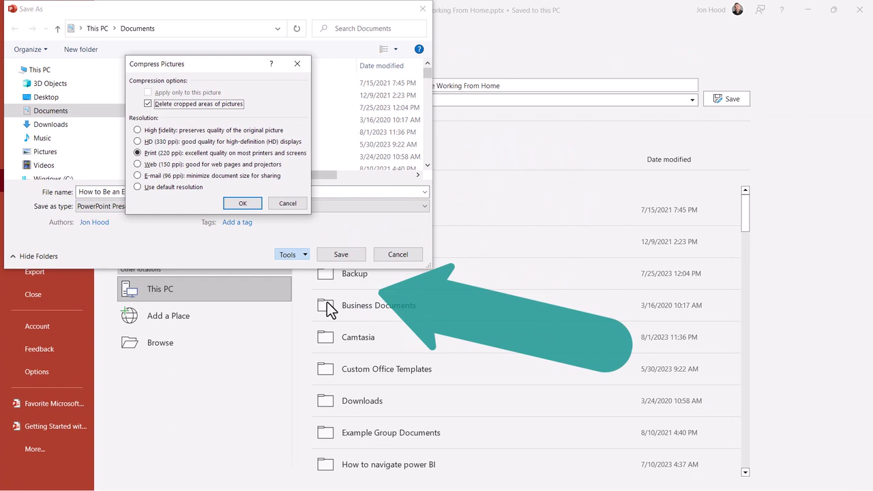
drag(247, 71, 612, 80)
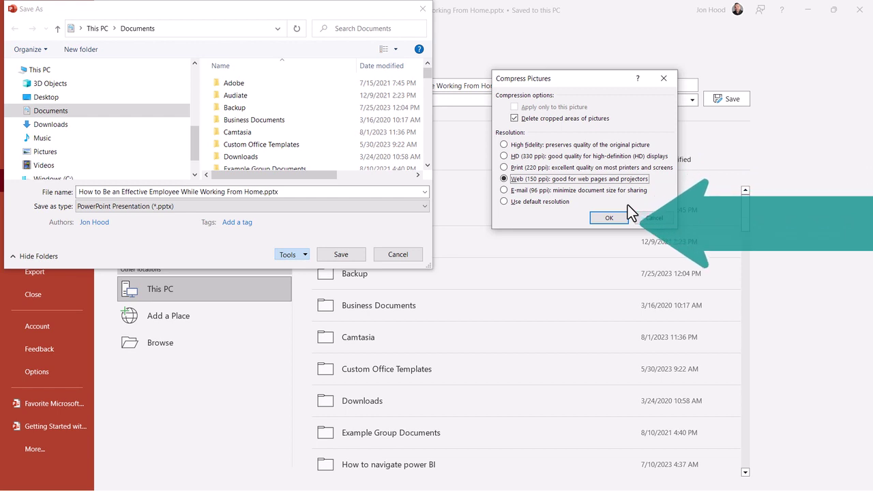
click(610, 217)
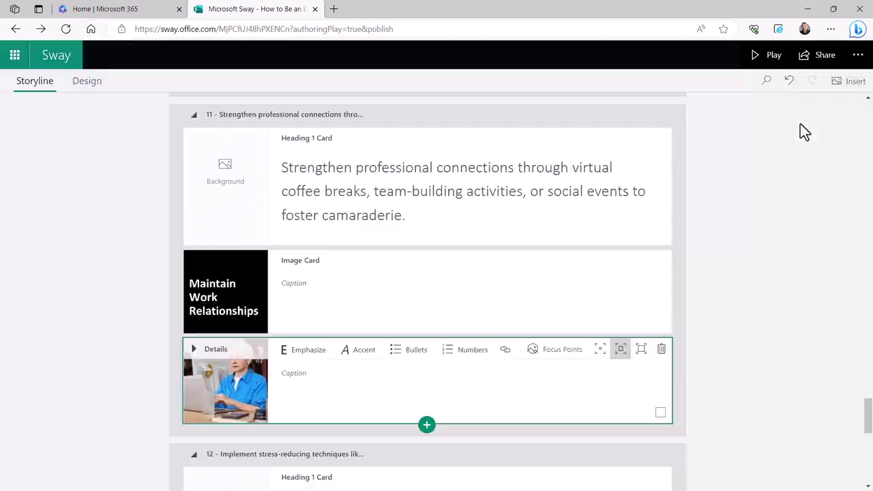
Remix the Sway's style from the Design tab and view the restyled presentation.
click(85, 81)
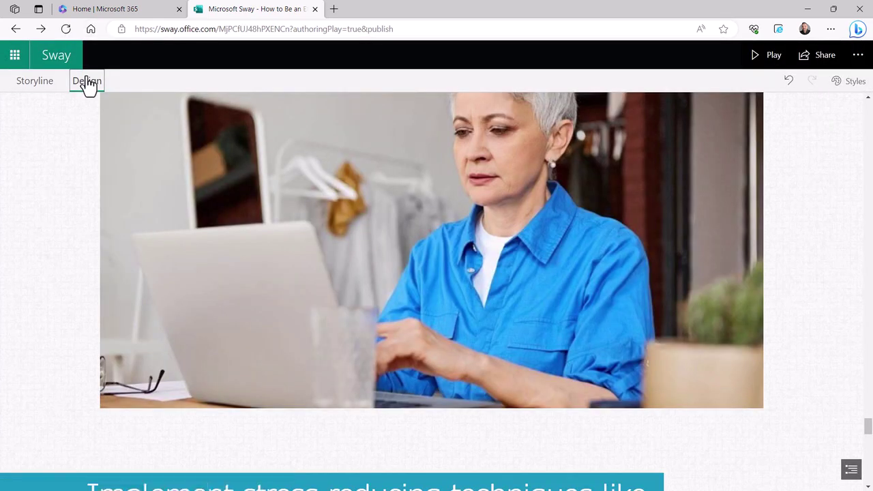
click(852, 81)
click(828, 105)
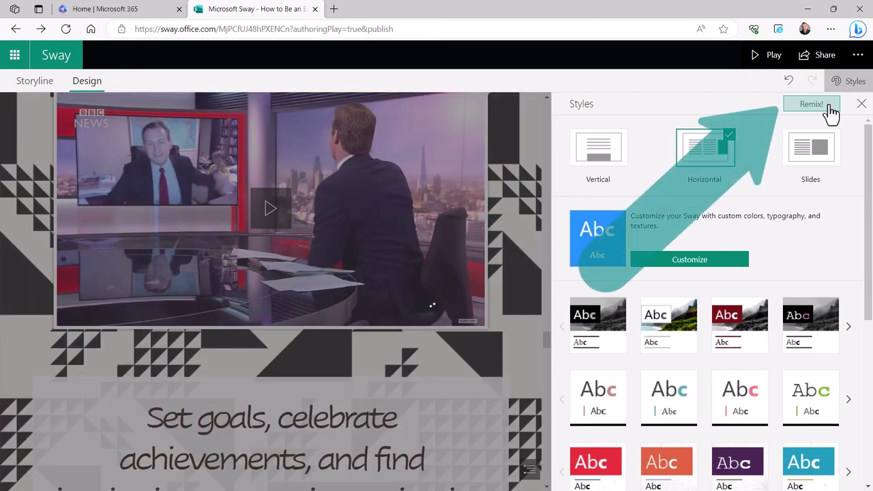
click(828, 106)
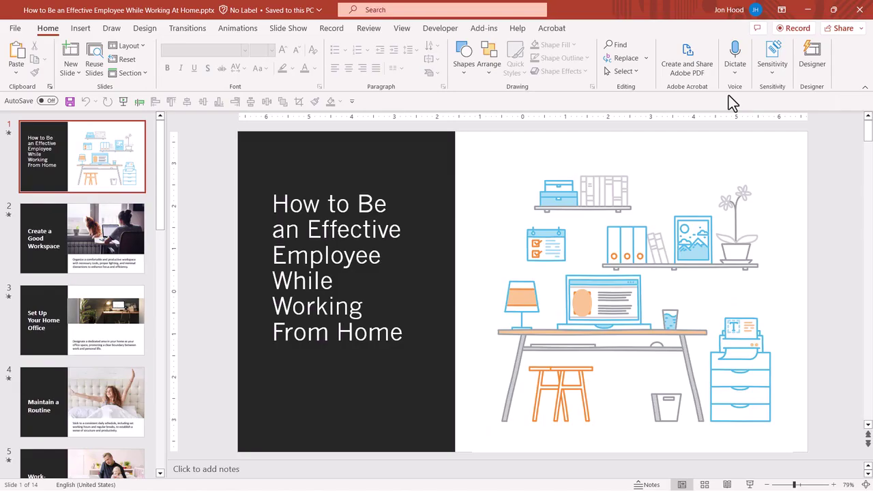
click(808, 10)
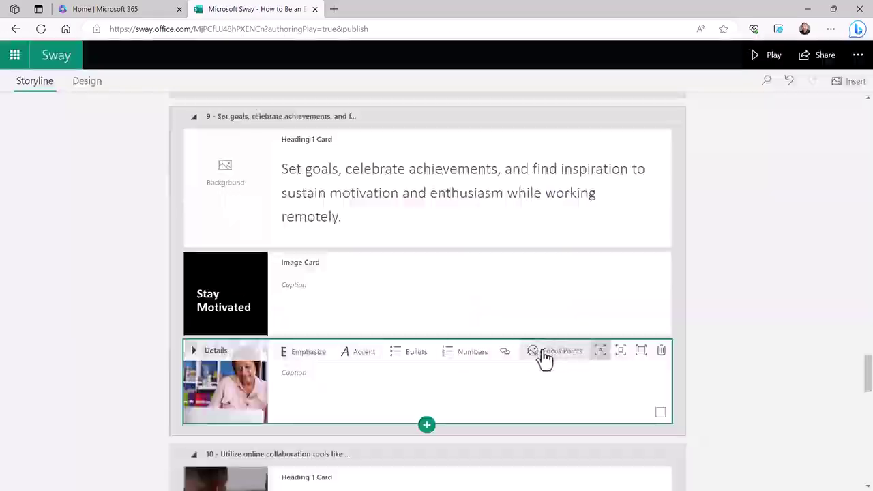
Set the Stay Motivated photo's focus point on the woman's face.
click(553, 351)
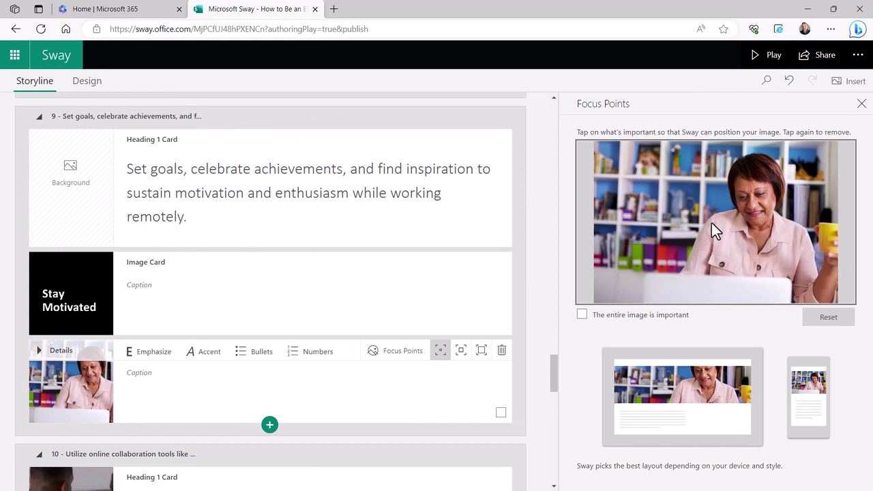
click(734, 200)
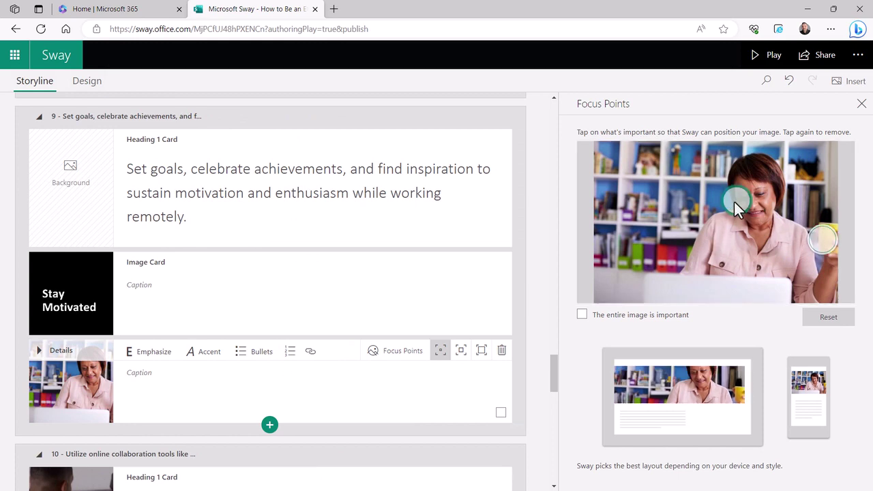
scroll(130, 298, down, 3)
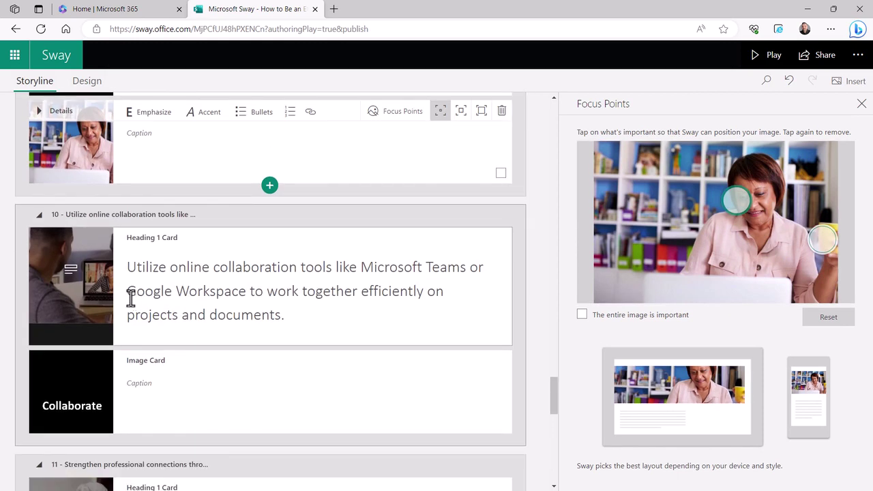
Move section 10's photo into its own image card and focus it on both faces.
mouse_move(99, 301)
mouse_down()
mouse_move(233, 377)
mouse_move(215, 379)
mouse_up()
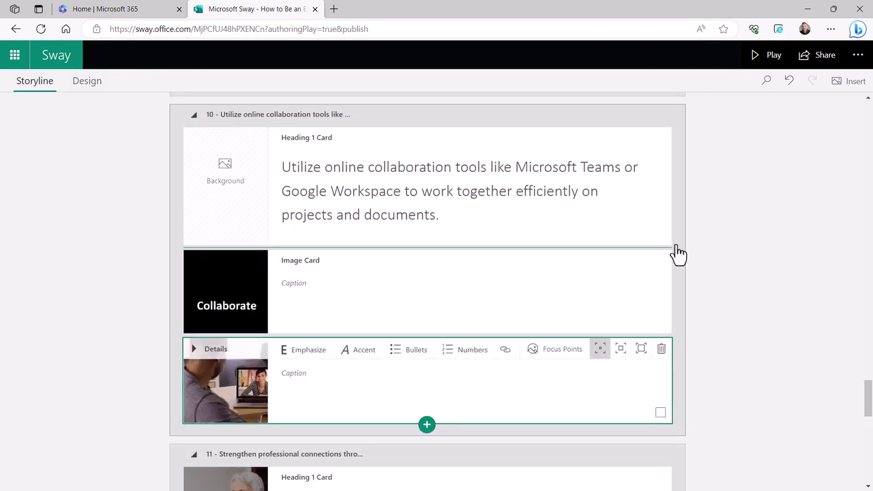
click(558, 350)
click(772, 211)
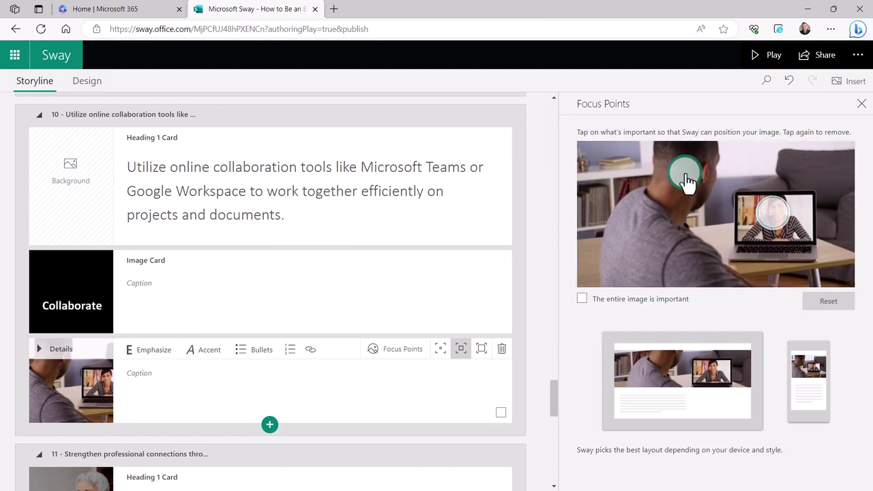
click(862, 105)
scroll(307, 275, down, 3)
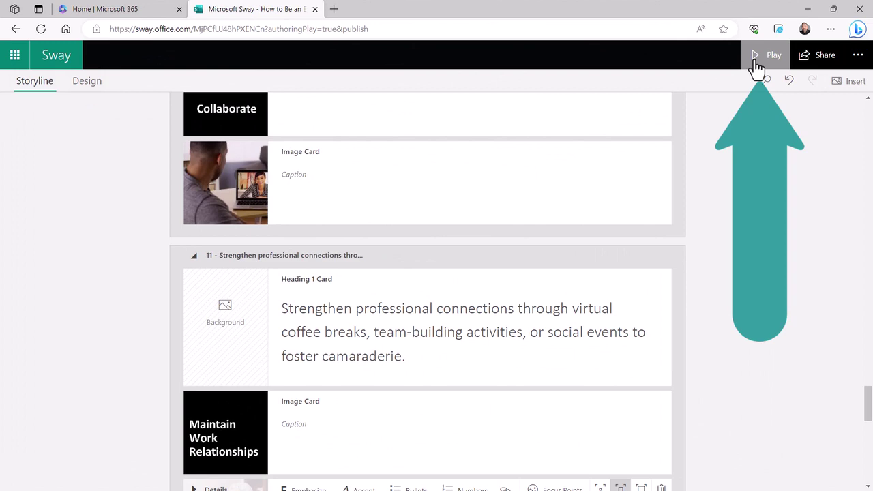
Play the Sway and scroll from the title card down to Maintain Work Relationships.
click(757, 67)
scroll(436, 273, down, 5)
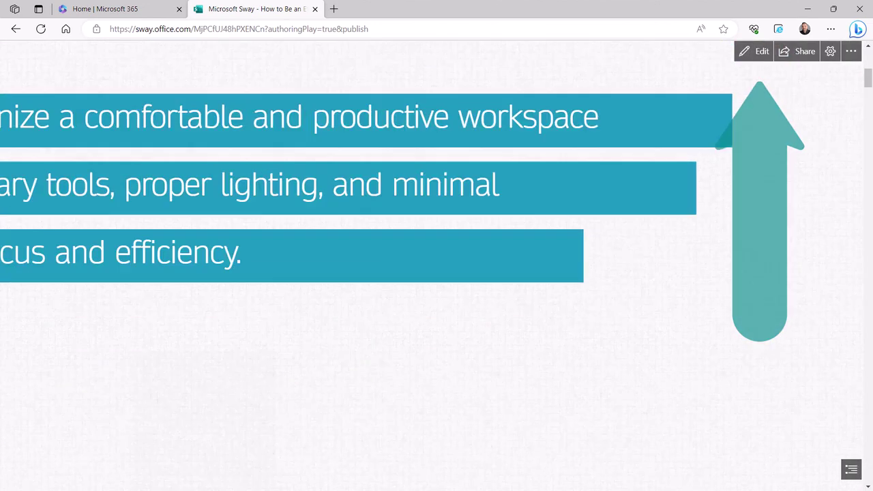
scroll(436, 273, down, 3)
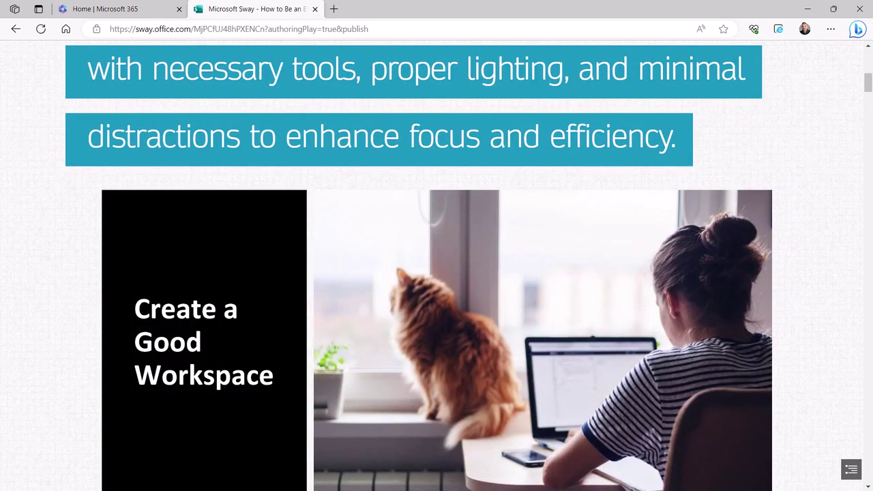
scroll(436, 272, down, 5)
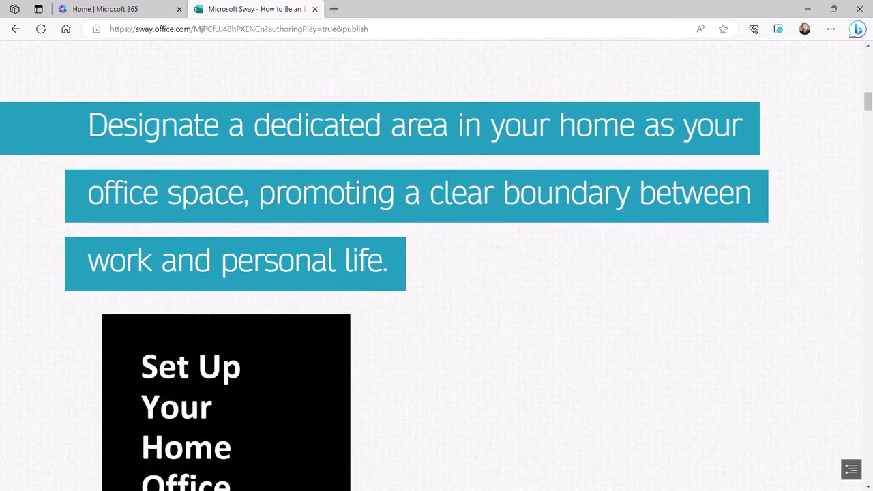
scroll(437, 272, down, 4)
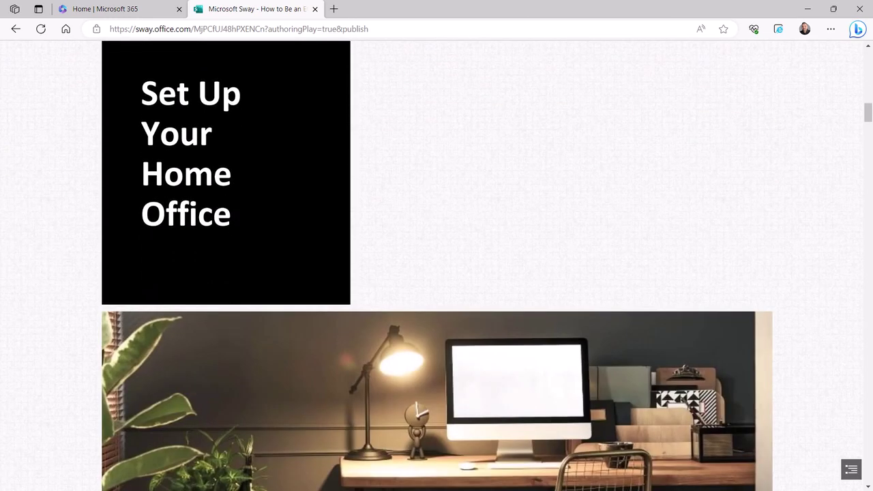
scroll(437, 273, down, 1)
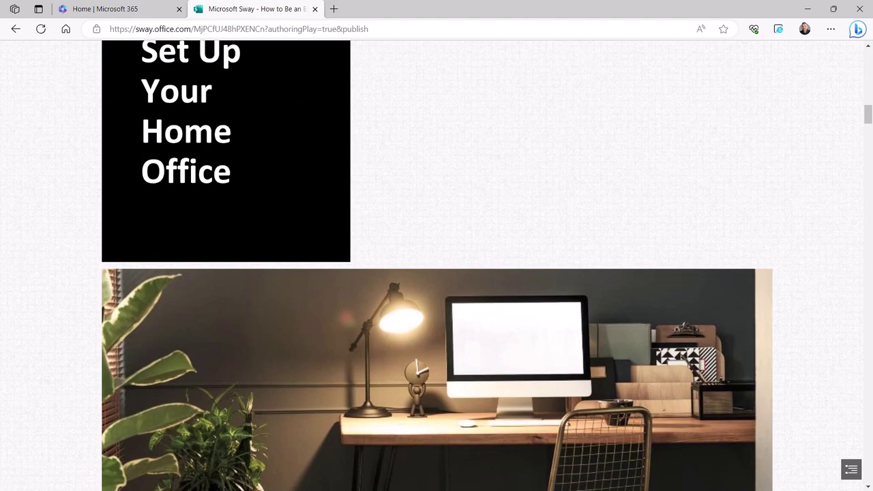
scroll(436, 273, down, 1)
scroll(437, 273, down, 3)
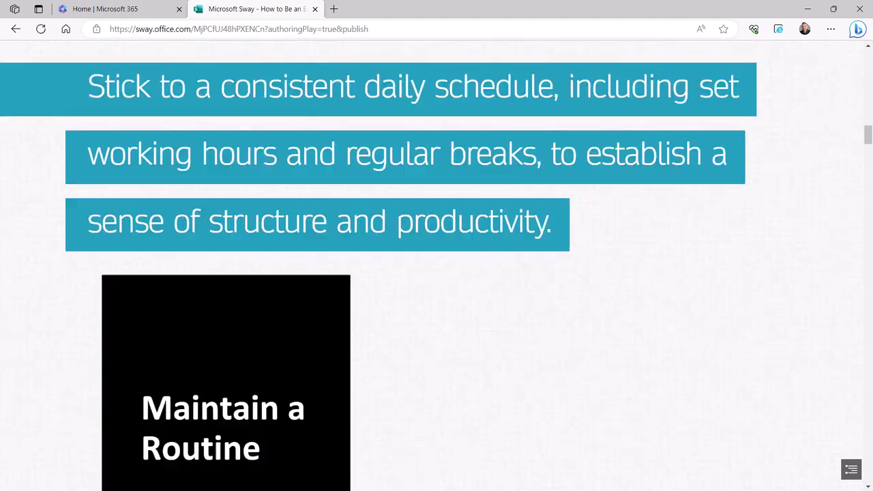
scroll(803, 450, down, 3)
scroll(803, 451, down, 2)
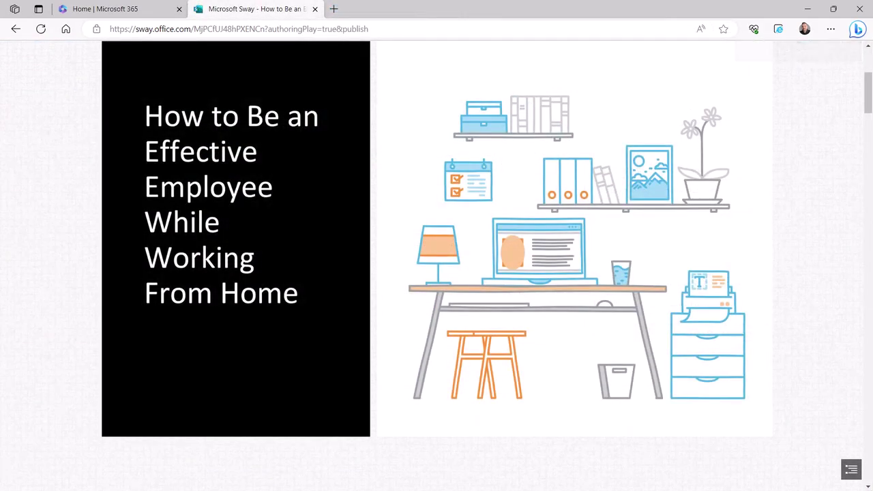
scroll(436, 273, down, 2)
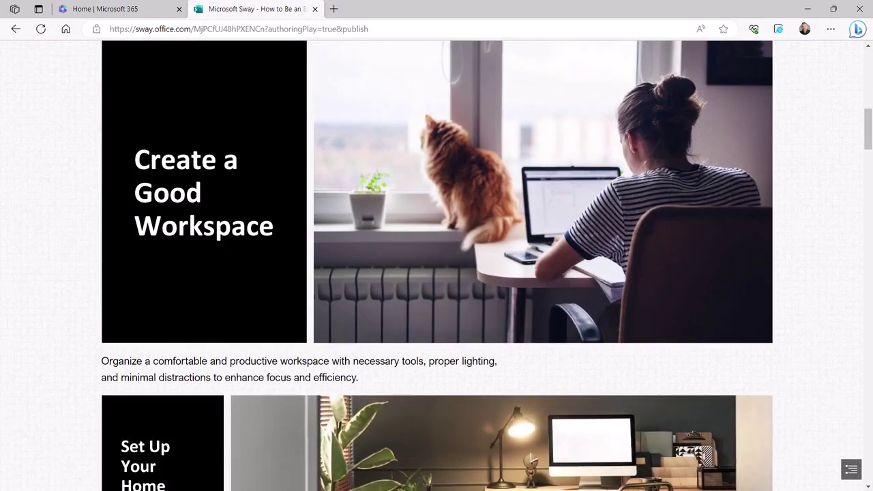
scroll(437, 273, down, 5)
scroll(436, 273, down, 1)
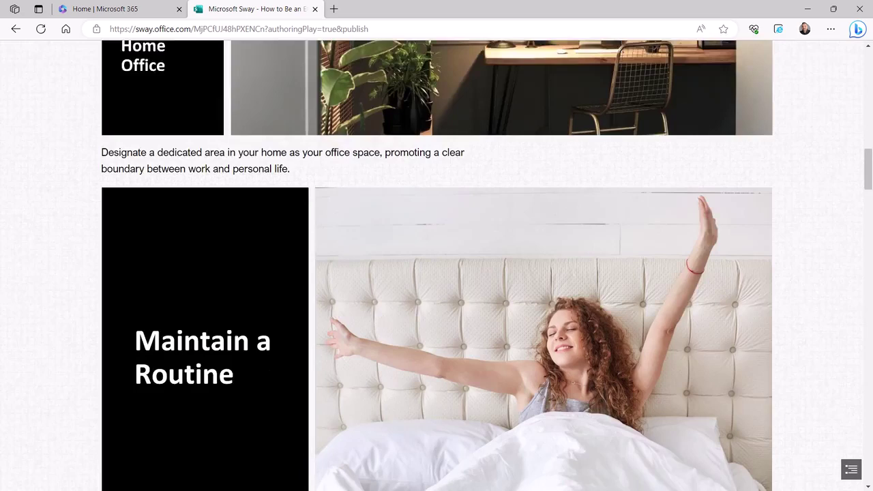
scroll(437, 273, down, 2)
scroll(436, 273, down, 5)
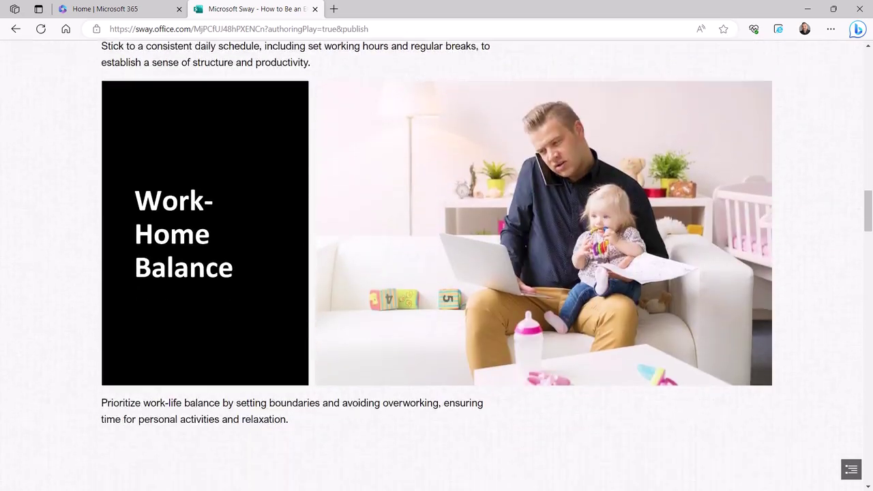
scroll(437, 273, down, 1)
scroll(437, 273, down, 4)
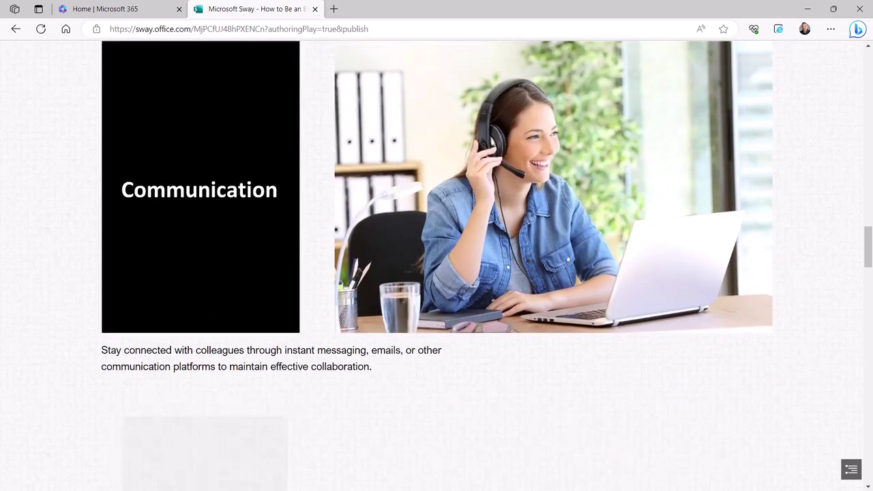
scroll(436, 273, down, 4)
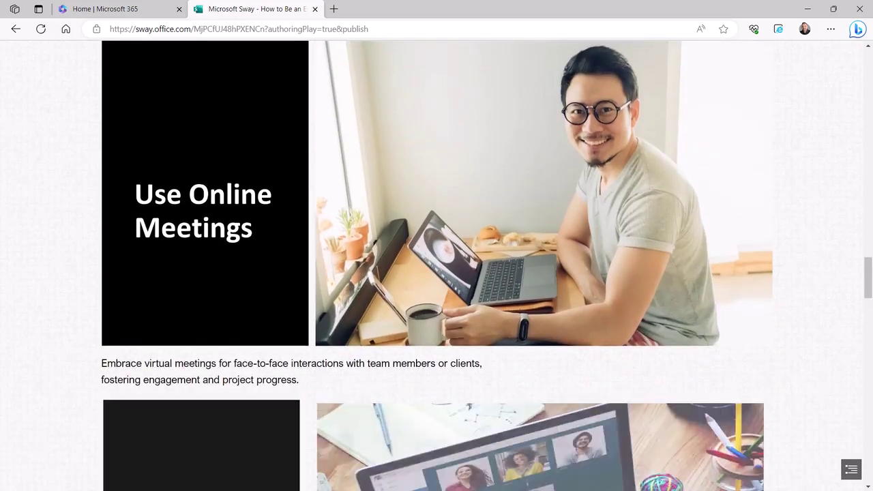
scroll(436, 273, down, 4)
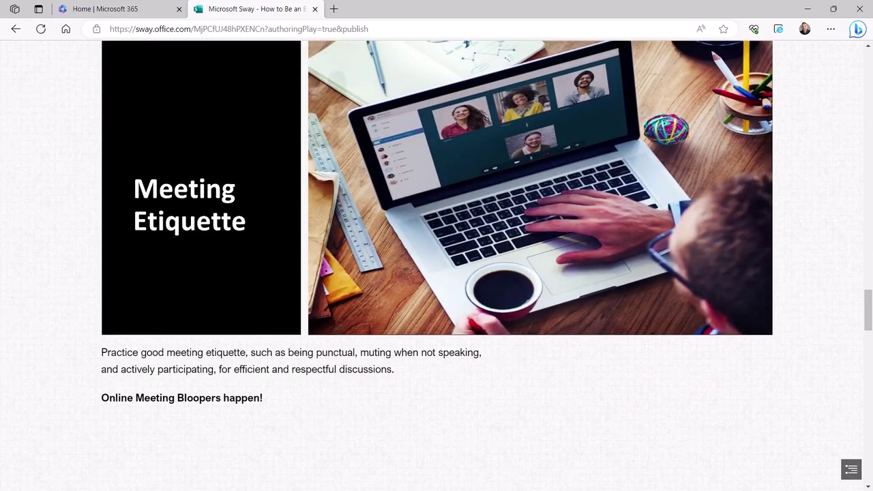
scroll(436, 273, down, 5)
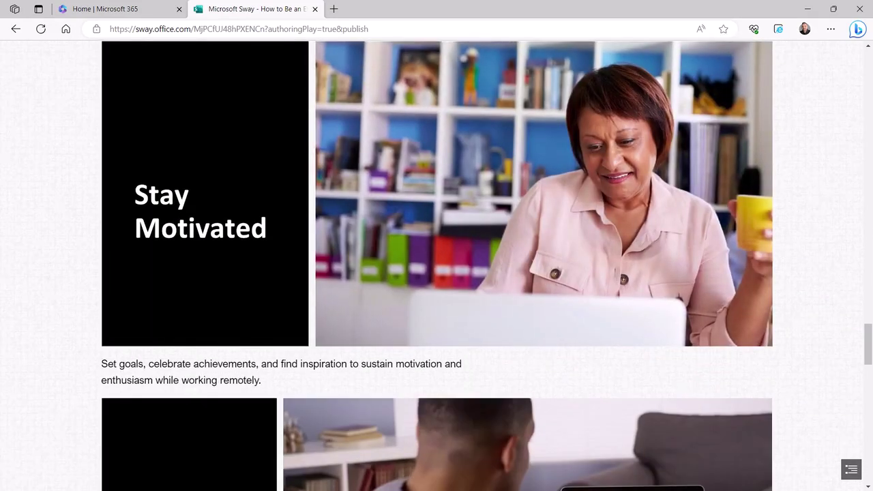
scroll(436, 273, down, 5)
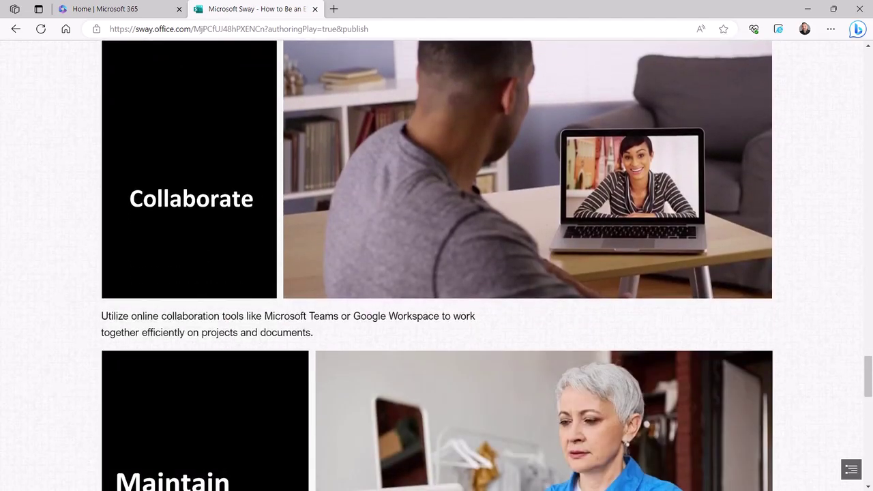
scroll(436, 273, down, 2)
scroll(436, 273, down, 3)
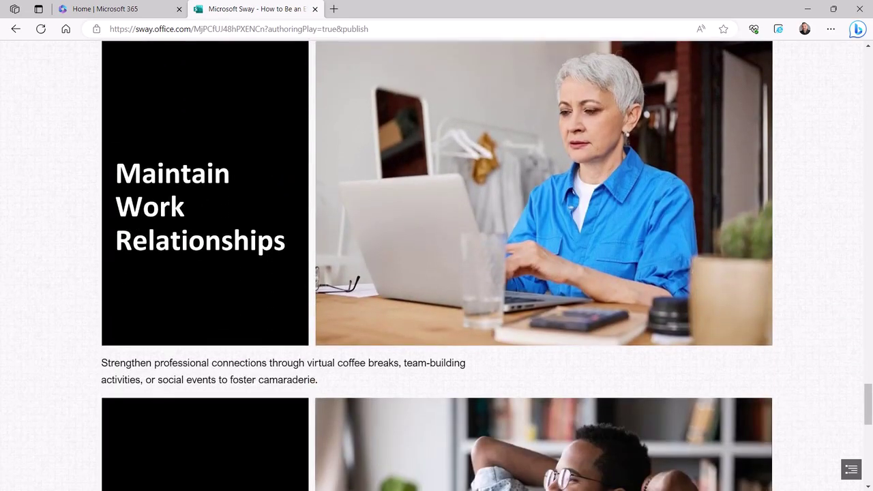